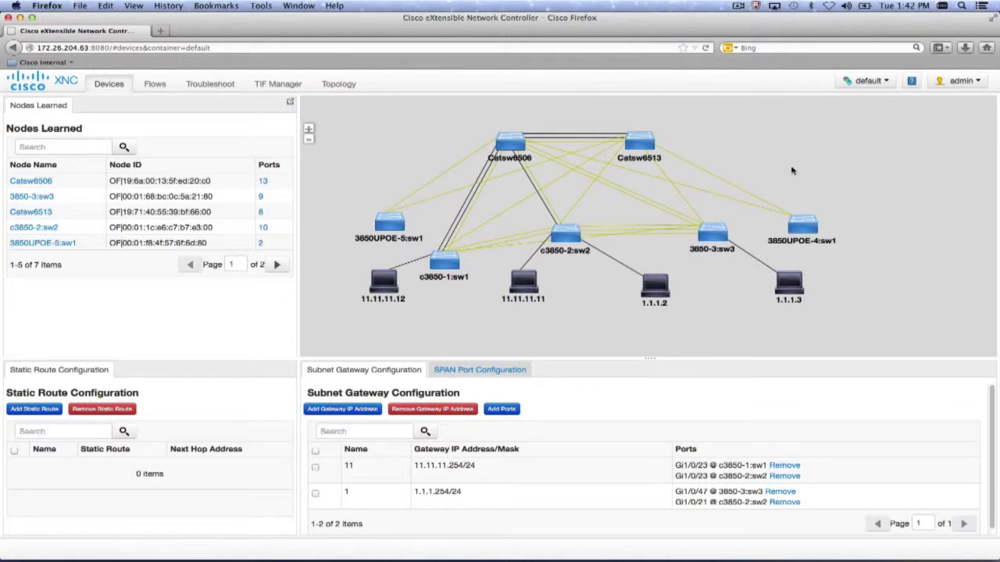
Switch to the terminal and show the configuration of OpenFlow switch 6506 on 6506SDN2 with "sh openflow switch 6506".
key(super+Tab)
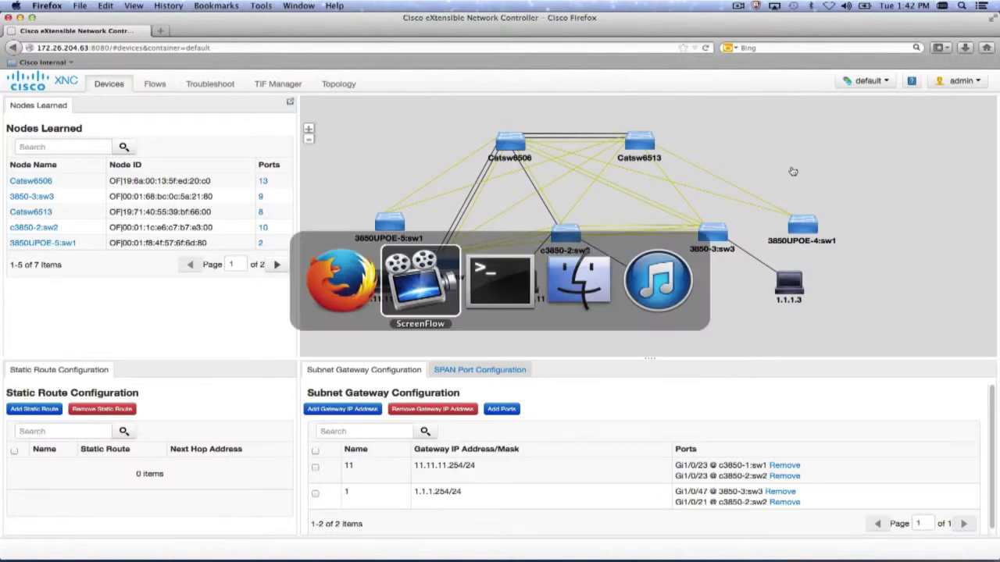
key(super+Tab)
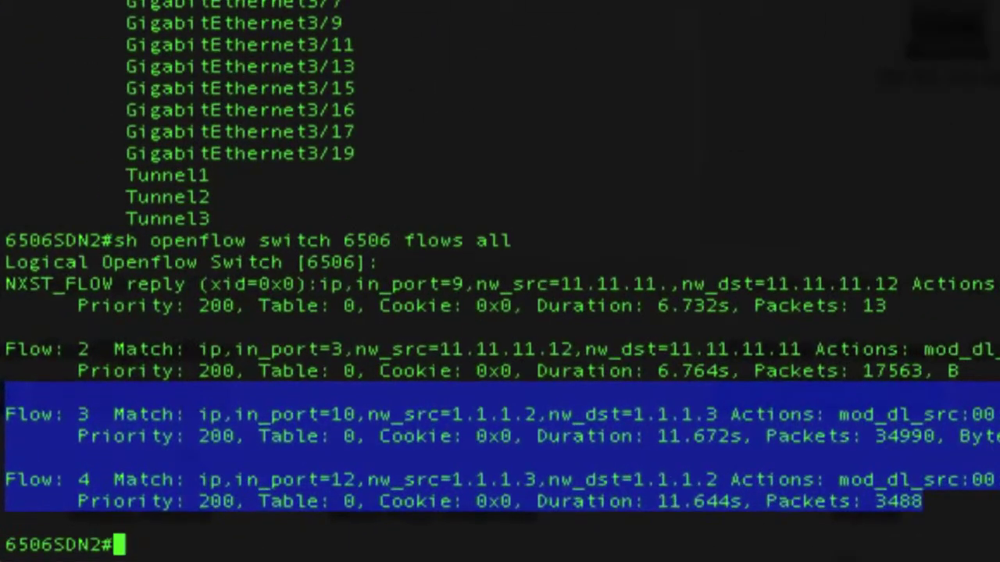
key(Return)
key(Return)
key(Return)
key(Return)
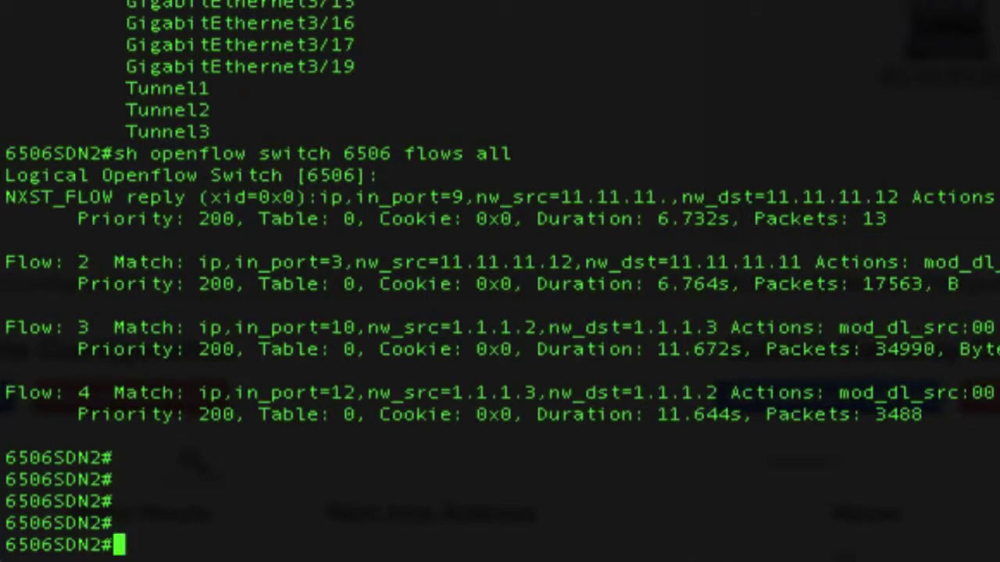
key(Up)
key(BackSpace)
key(BackSpace)
key(BackSpace)
key(BackSpace)
key(BackSpace)
key(BackSpace)
key(BackSpace)
key(BackSpace)
key(BackSpace)
key(Return)
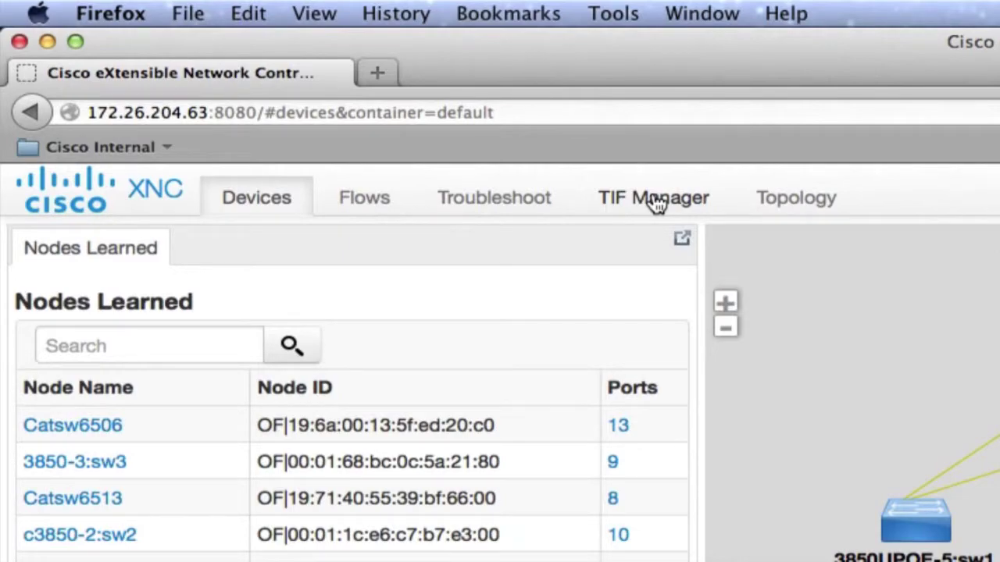
Return to the XNC web interface in Firefox, open the TIF Manager and display the L2Flow custom path on the topology.
click(656, 201)
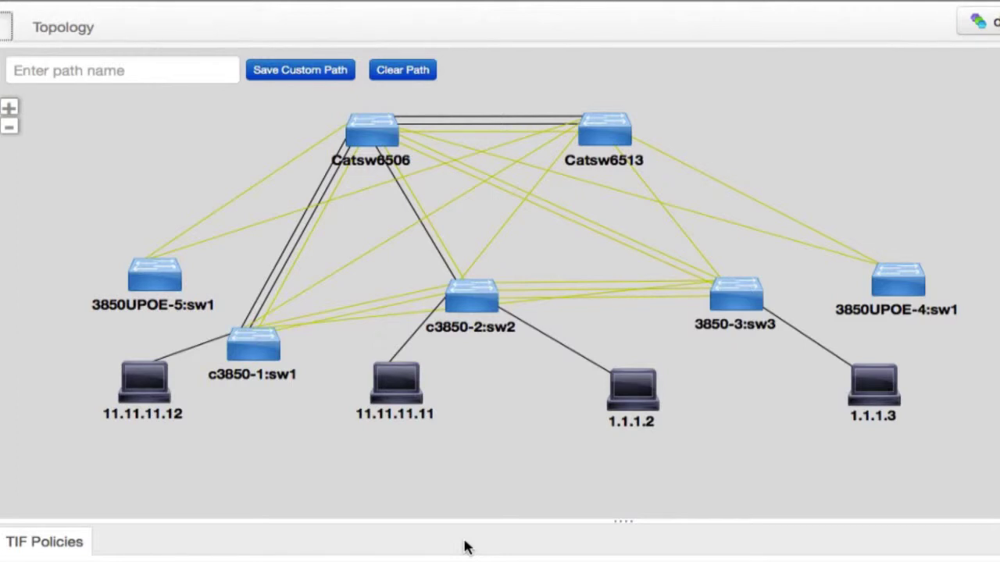
click(420, 384)
mouse_move(390, 168)
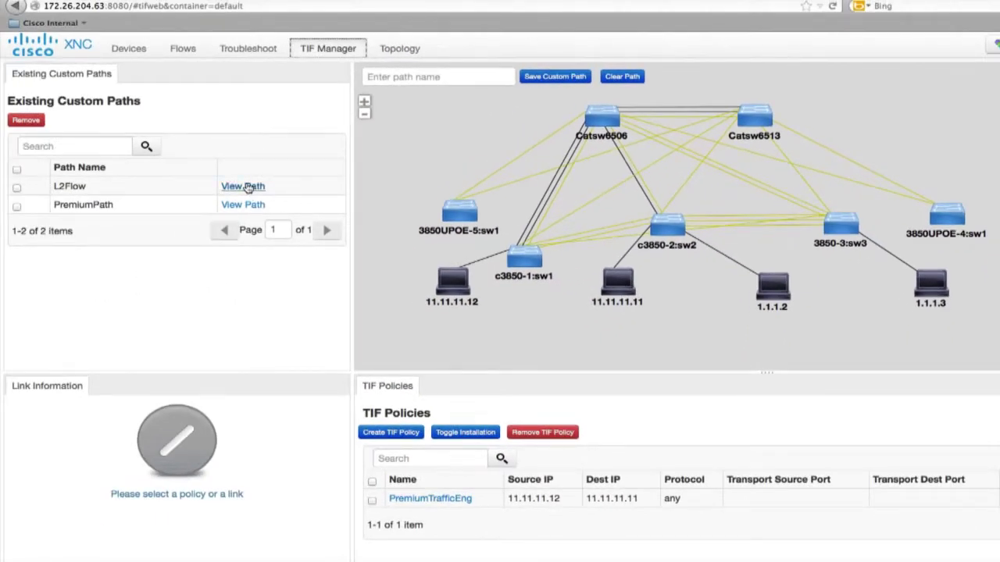
click(247, 188)
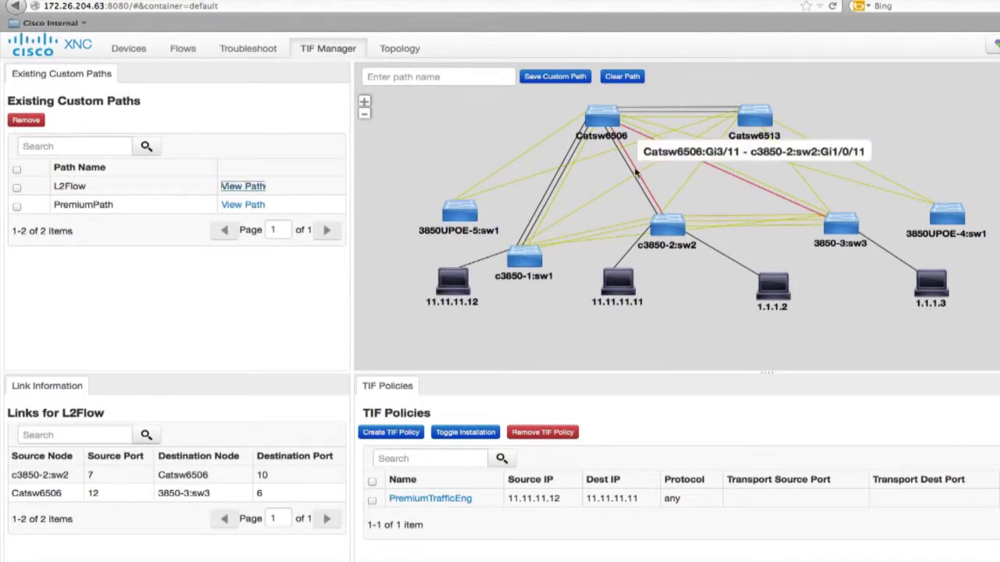
Display the PremiumPath custom path and the route of the PremiumTrafficEng policy on the topology.
click(256, 210)
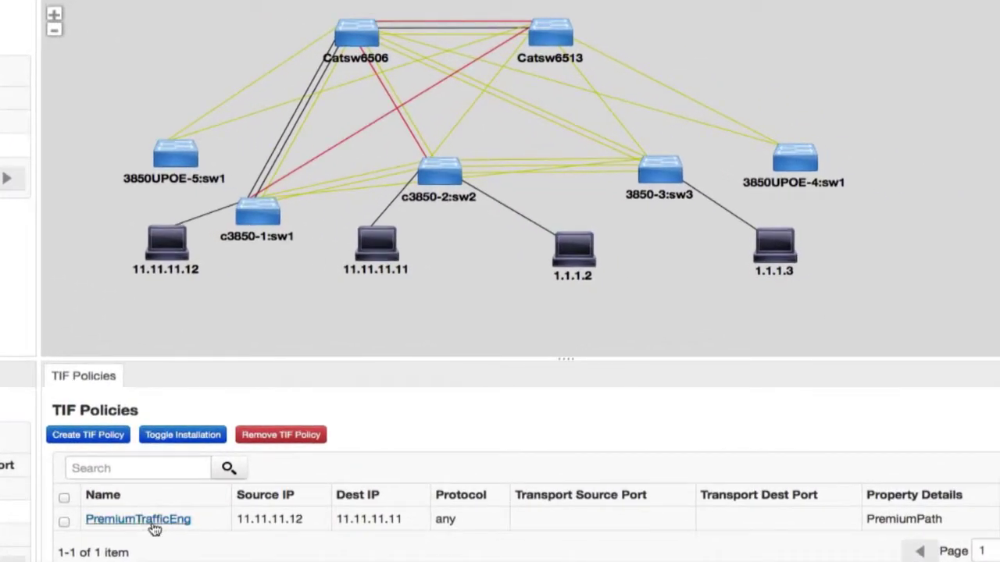
click(155, 529)
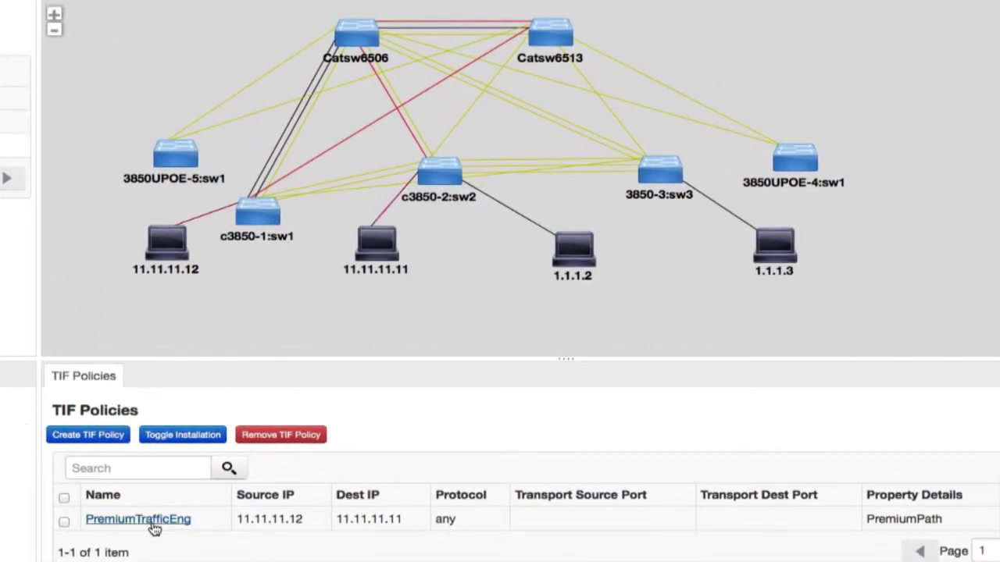
click(154, 529)
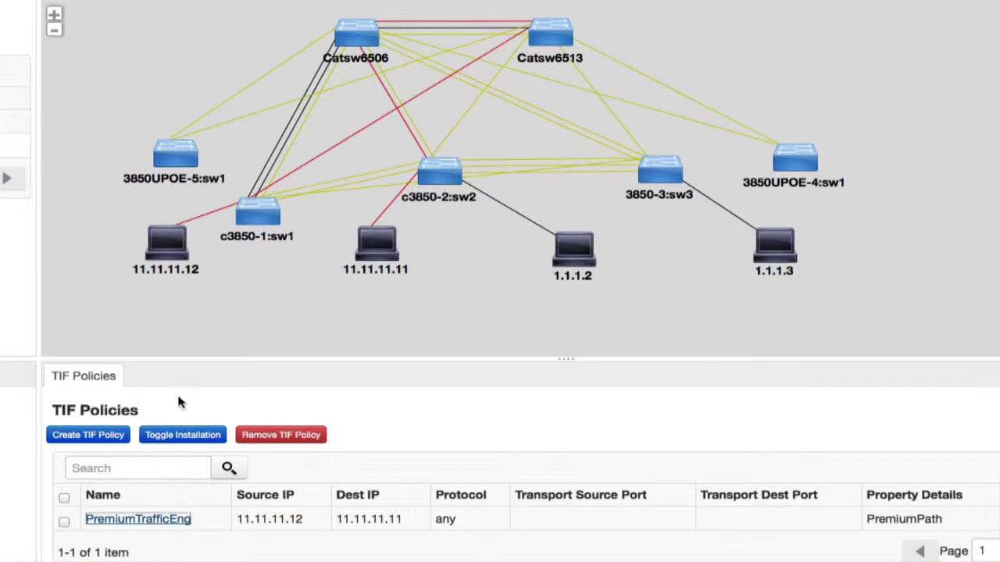
Start a new TIF policy named BestEffort with source IP 1.1.1.2 and destination IP 1.1.1.3.
click(109, 436)
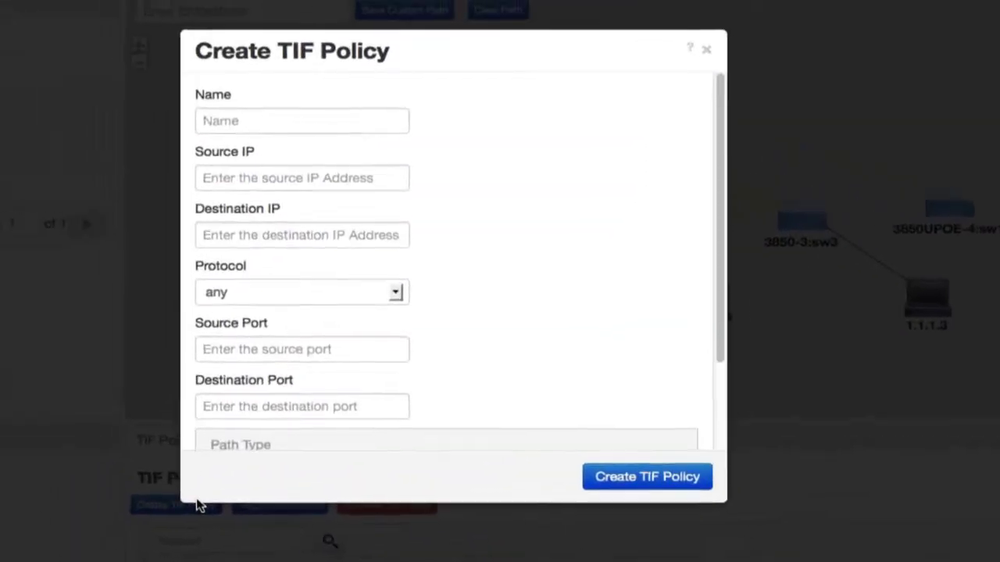
click(299, 141)
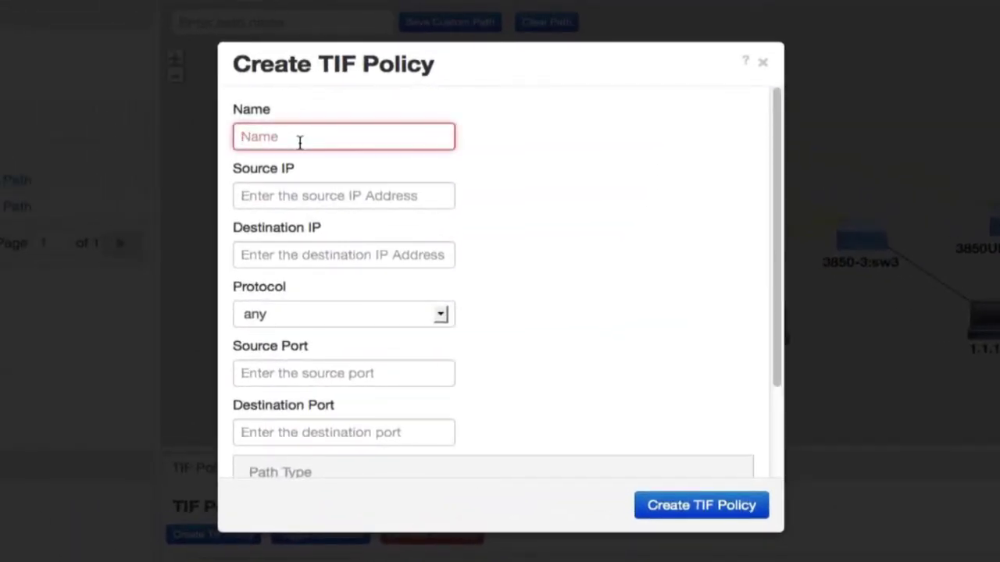
text(Be)
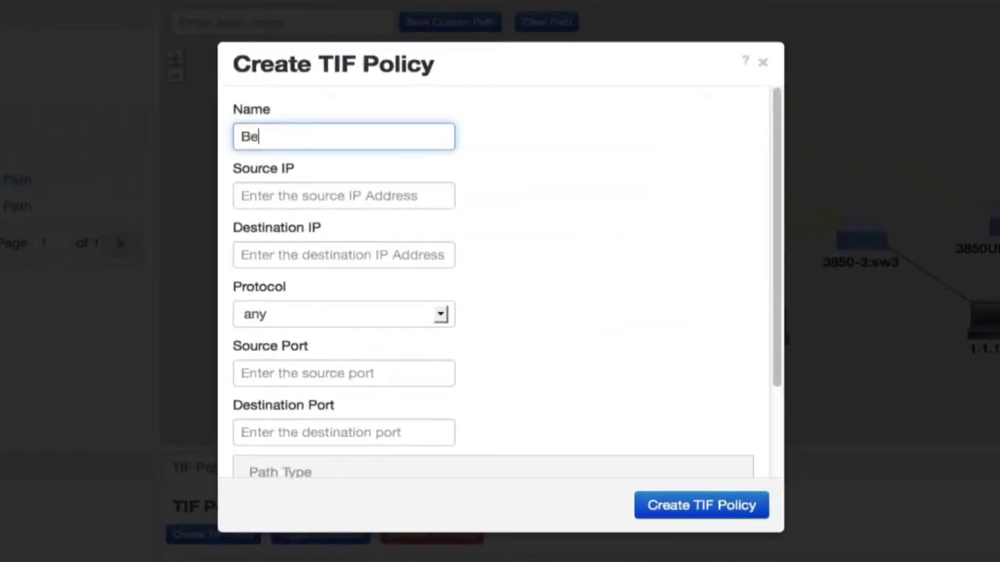
text(stEffort)
click(344, 195)
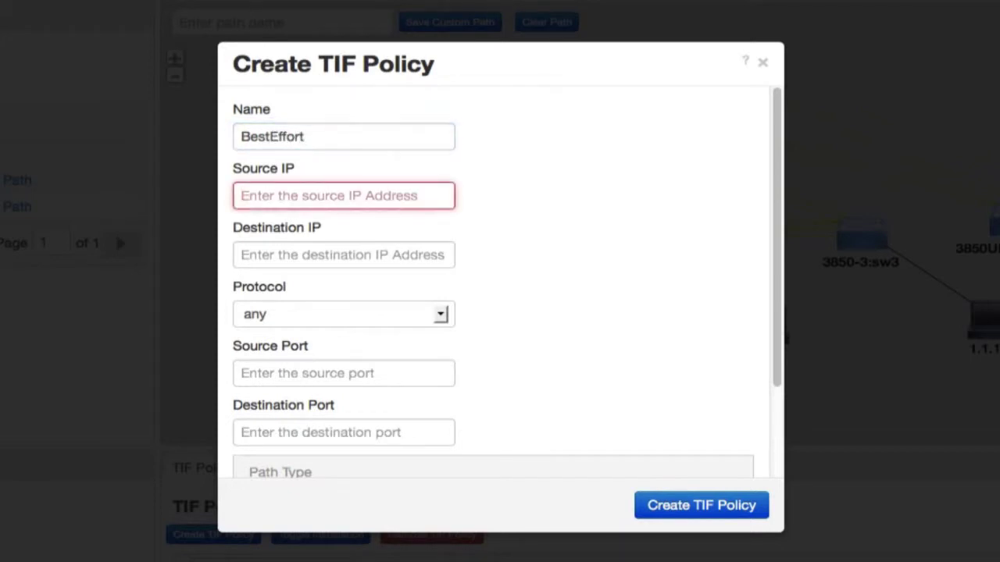
text(1.1.1.)
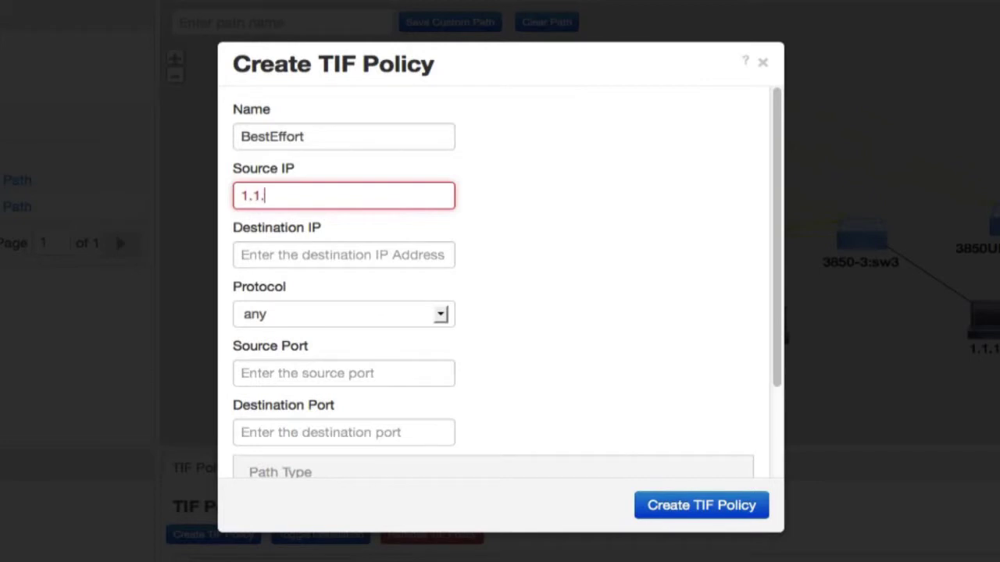
text(2)
click(344, 255)
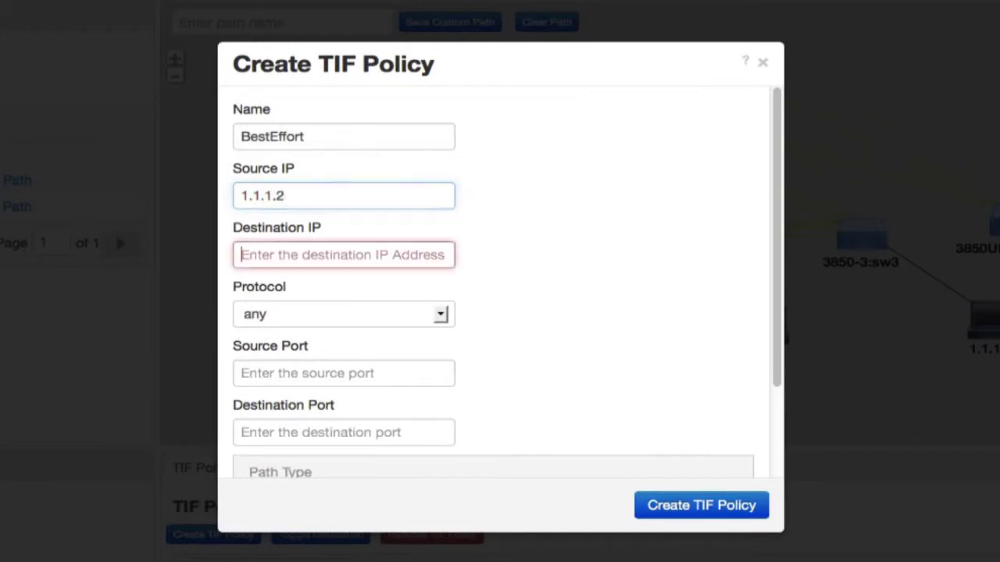
text(1.1.1.)
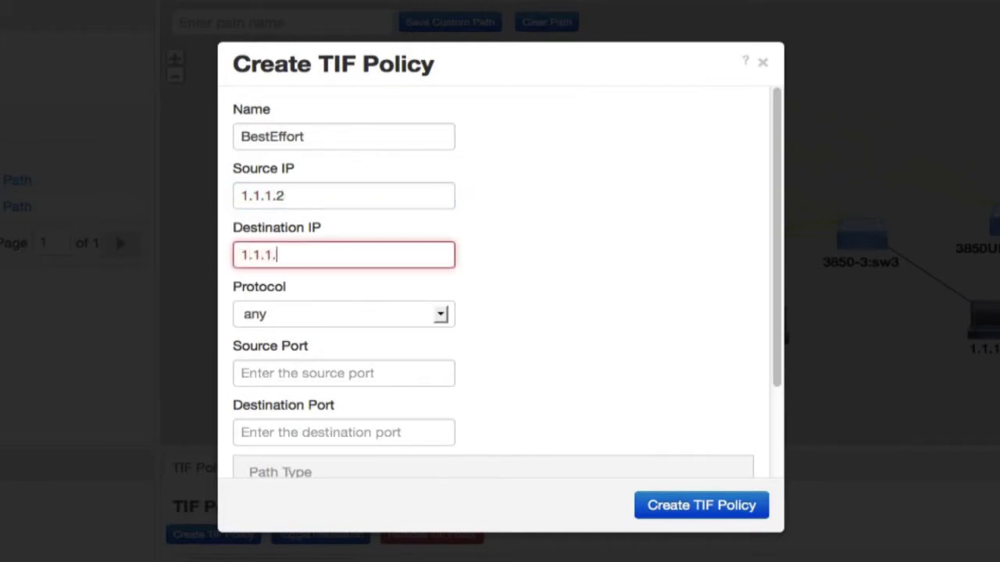
text(3)
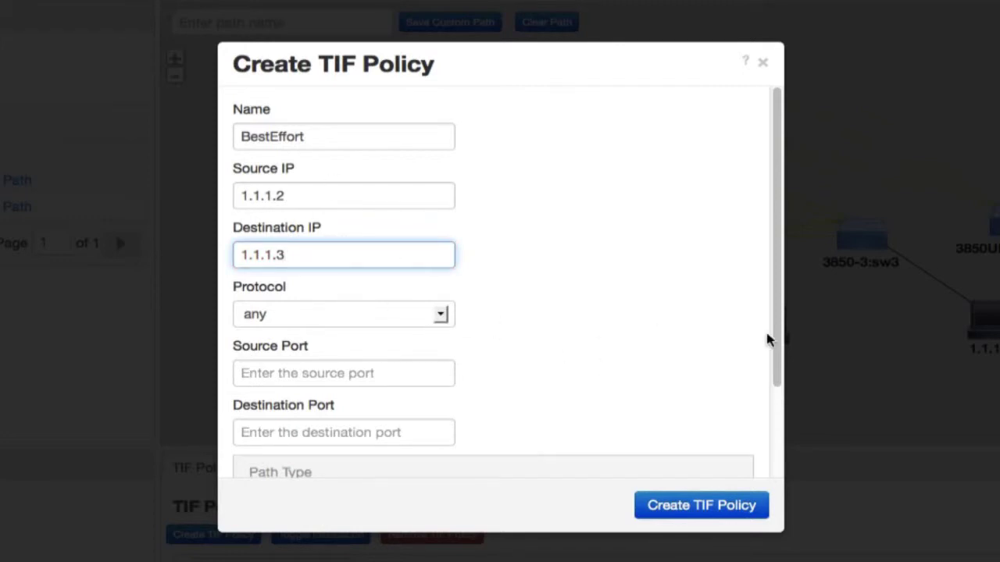
Keep the protocol as any, choose L2Flow as the policy's custom path and create the policy.
click(387, 313)
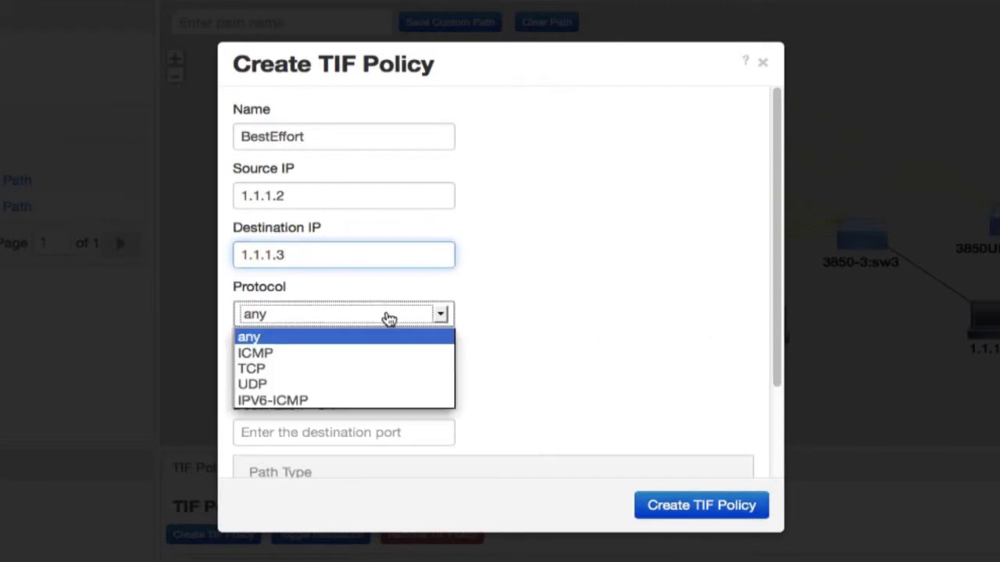
click(529, 329)
drag(776, 331, 781, 439)
click(251, 423)
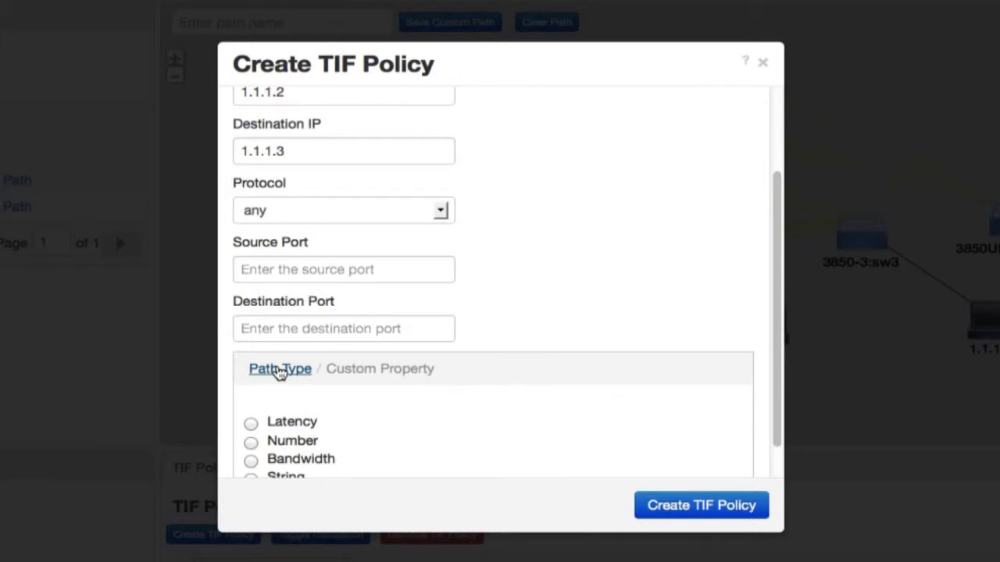
click(279, 372)
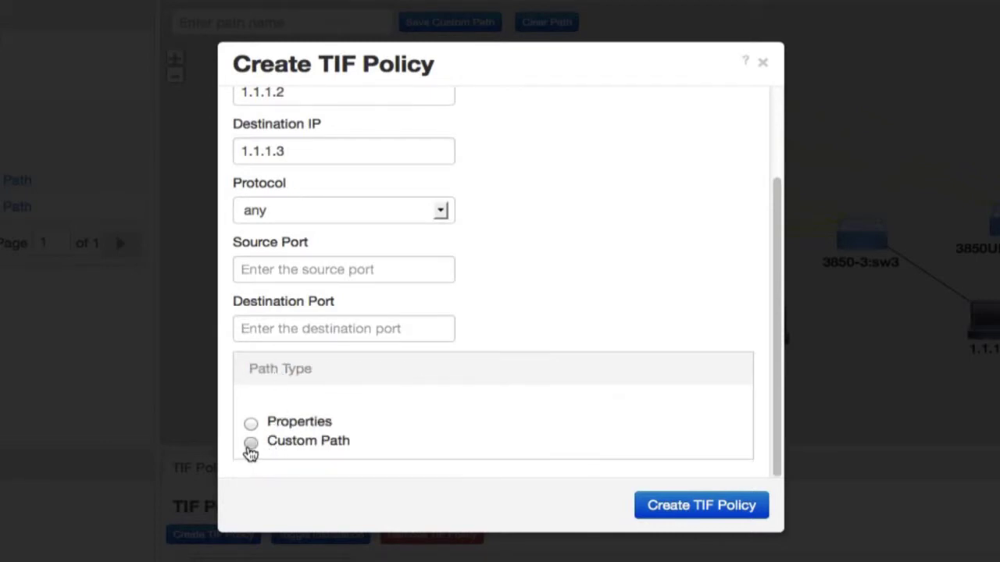
click(249, 446)
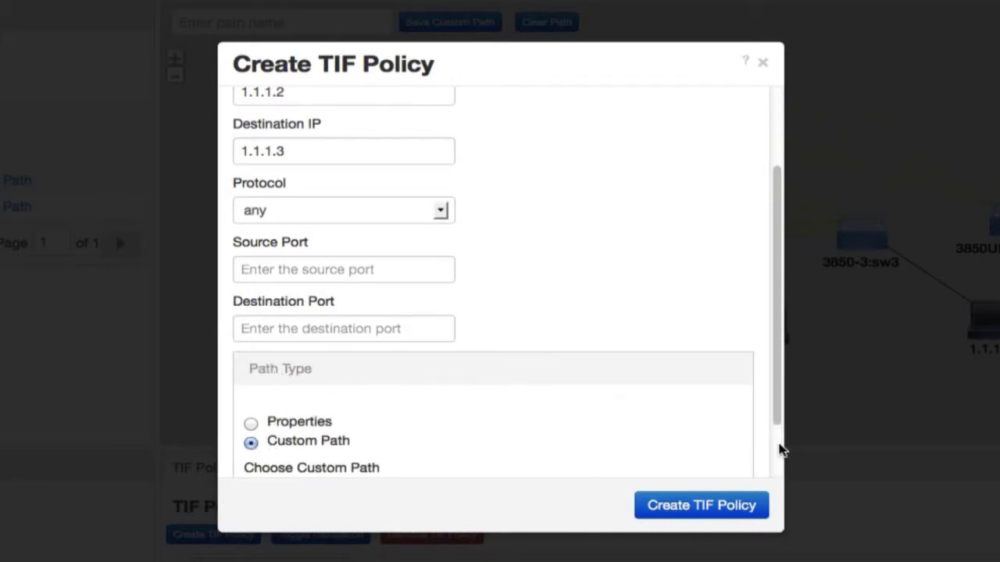
scroll(781, 451, down, 2)
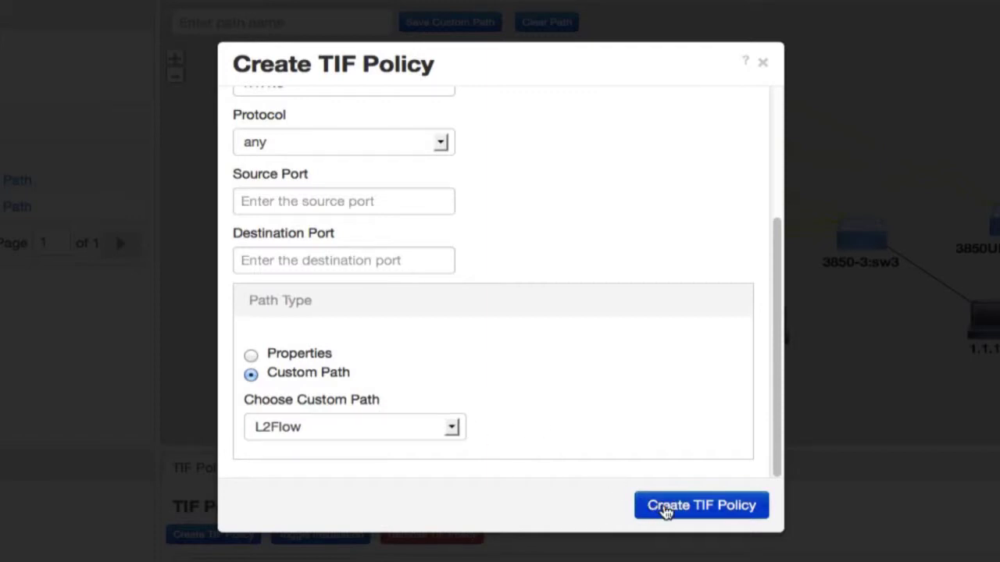
click(665, 508)
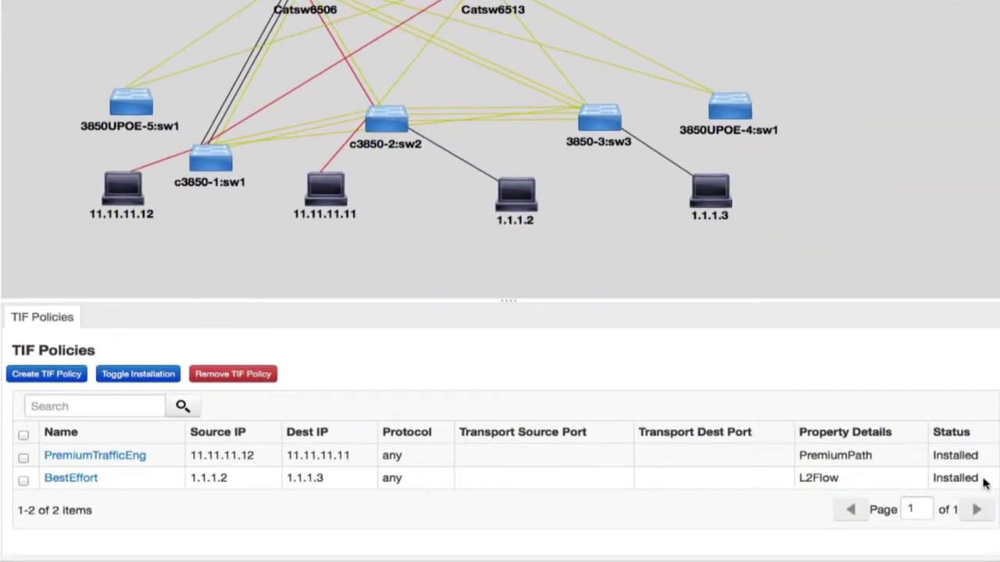
Highlight the BestEffort policy's details and list the switch's flows in the terminal with "sh openflow switch 6506 flows all".
drag(984, 479, 117, 484)
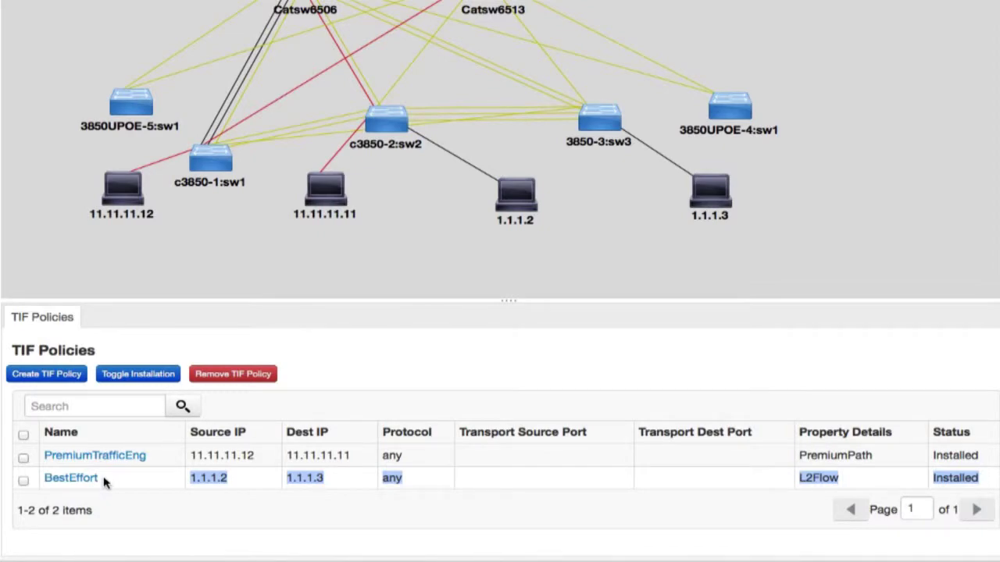
key(super+Tab)
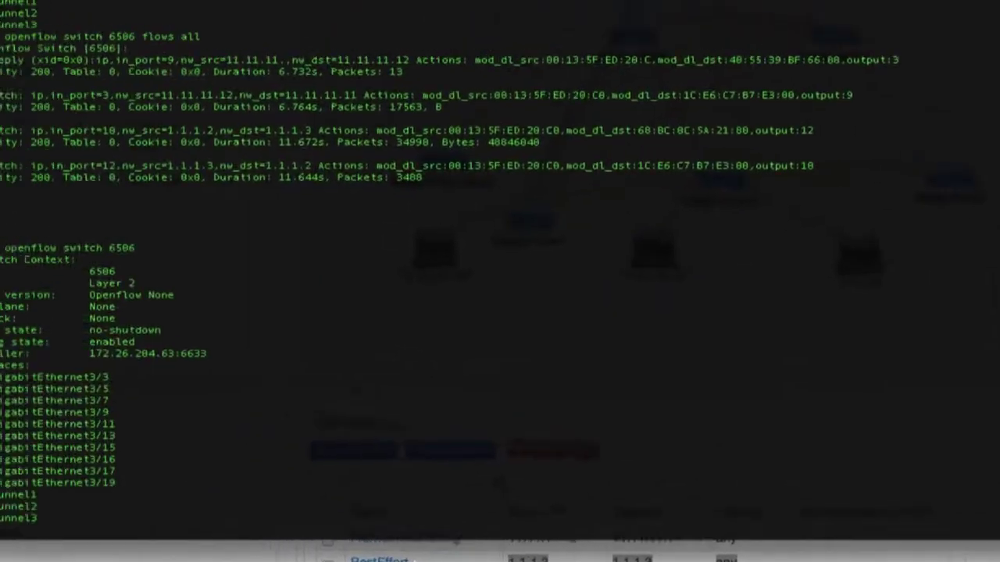
key(Up)
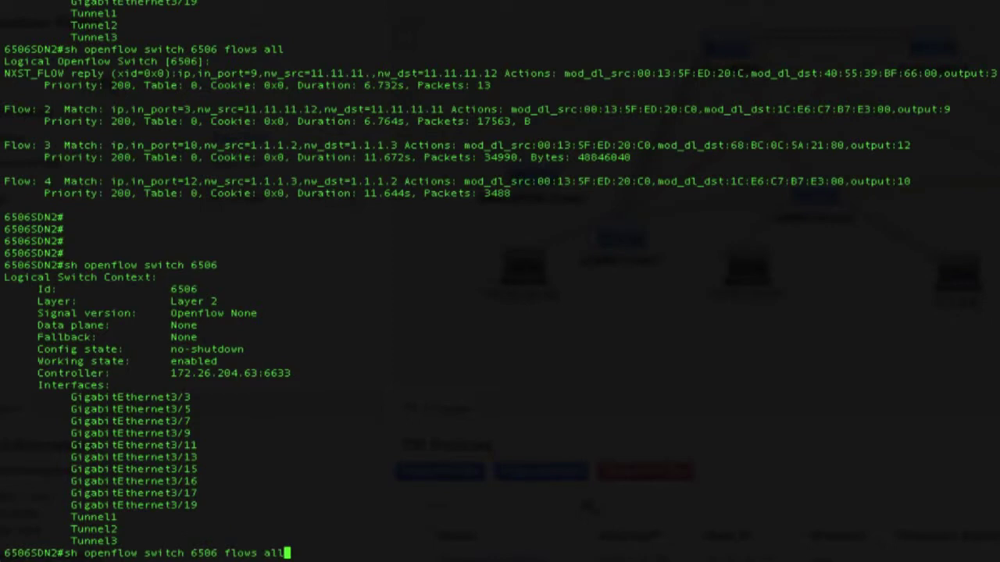
key(Return)
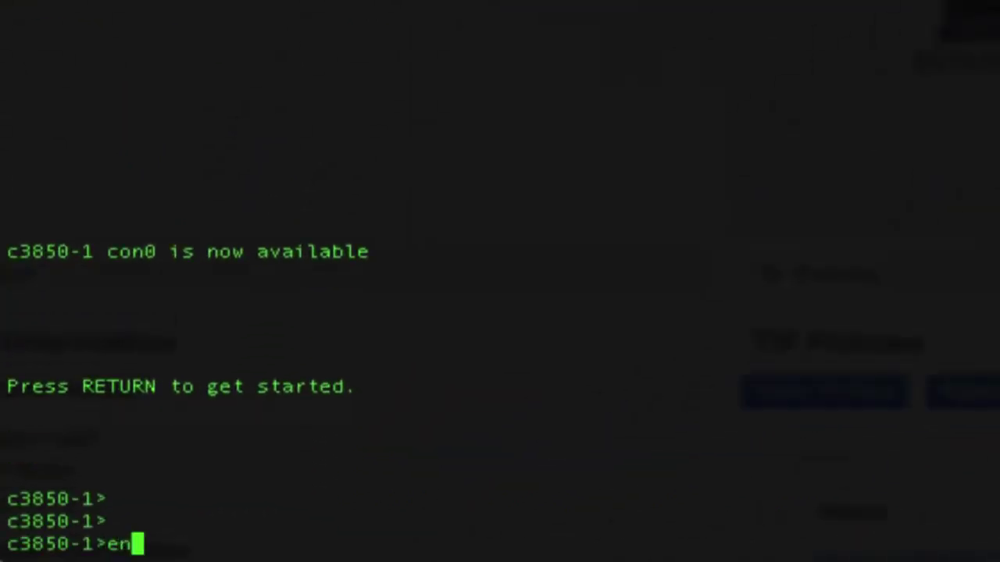
Enter privileged mode on the c3850-1 switch console with "en".
key(Return)
text(en)
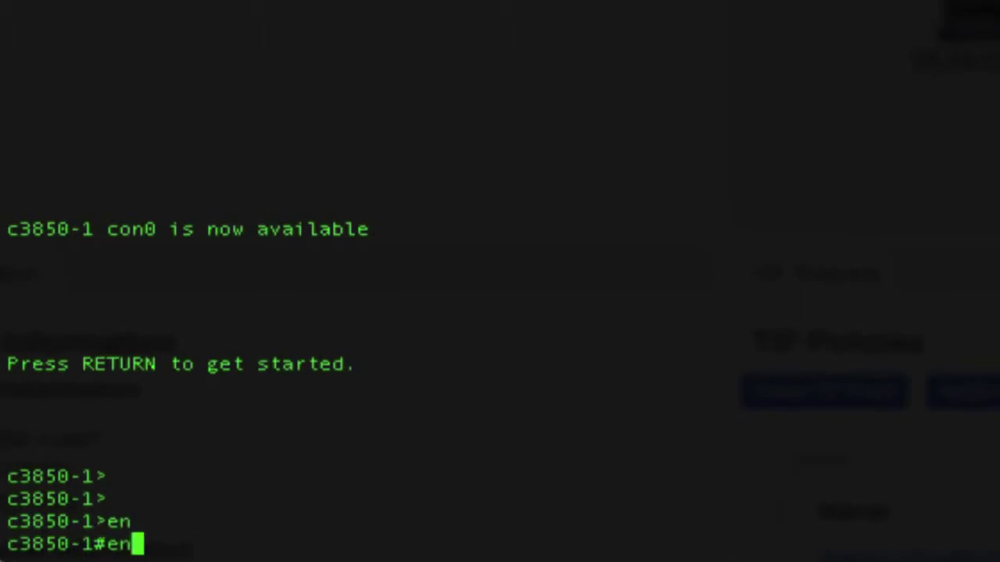
key(BackSpace)
key(BackSpace)
List all flows on c3850-1 with "sh openflow switch 1 flows all" and highlight the flow entries.
text(sh op)
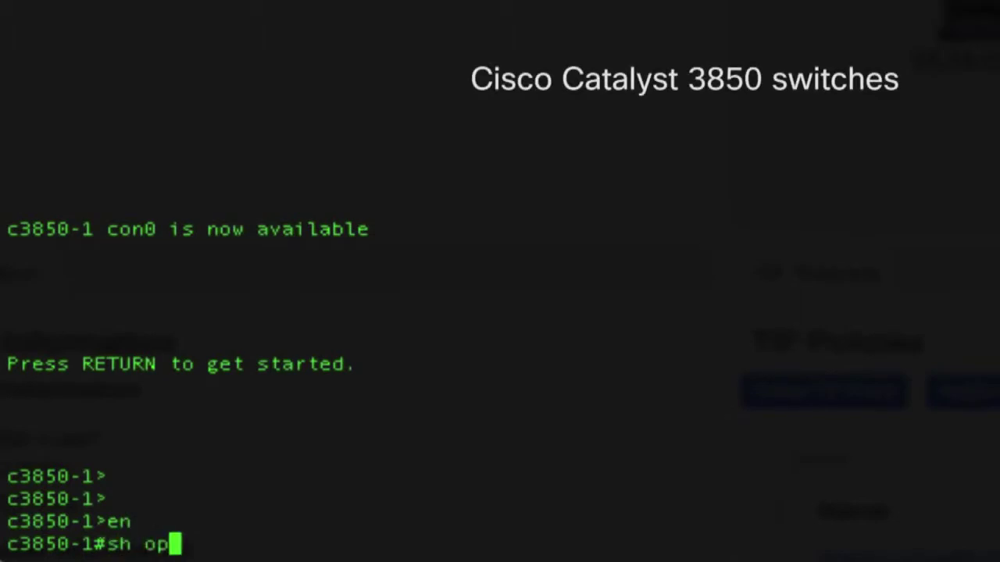
text(en)
key(Tab)
text(sw)
key(Tab)
text(1)
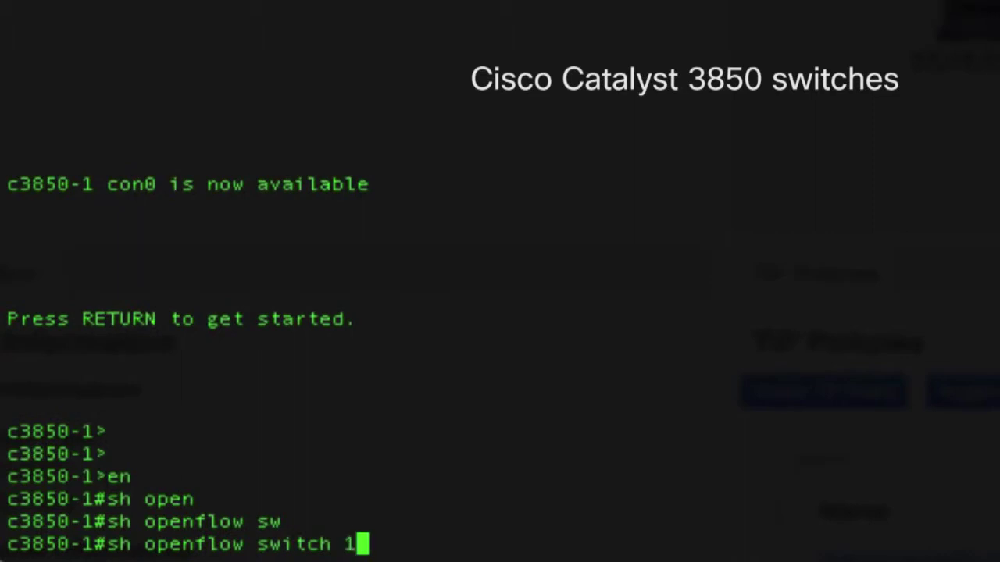
text( flow)
key(Tab)
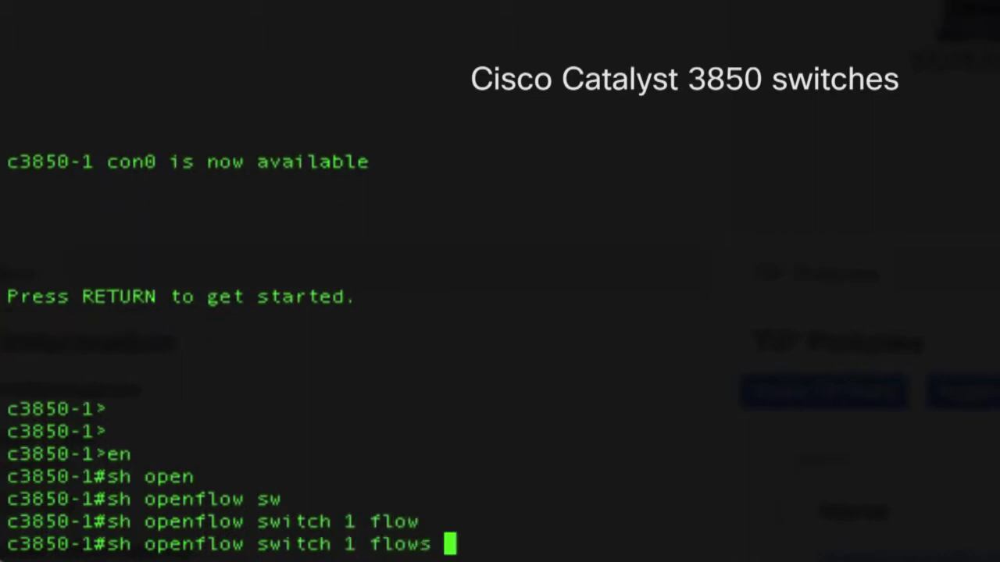
text(all)
key(Return)
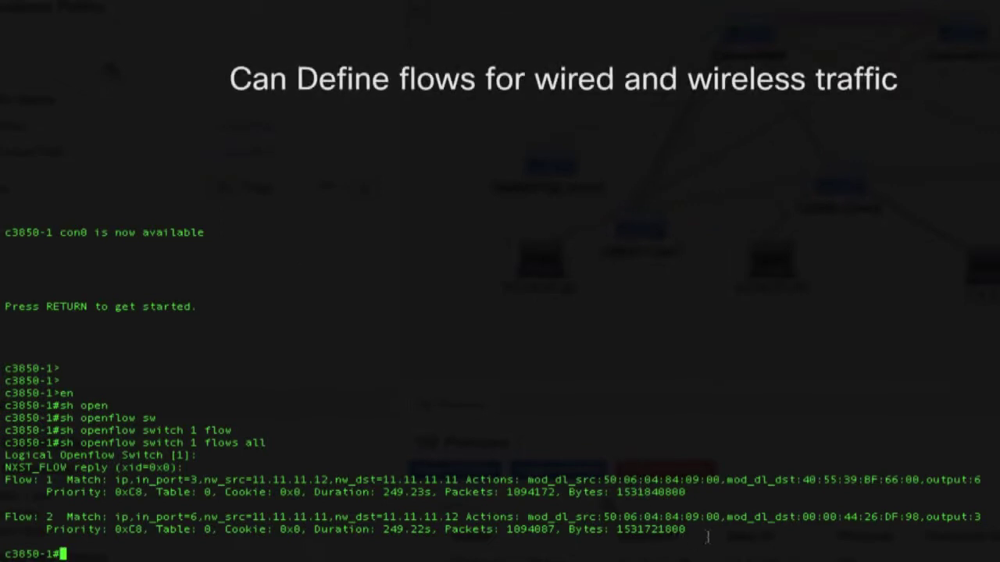
drag(556, 530, 4, 468)
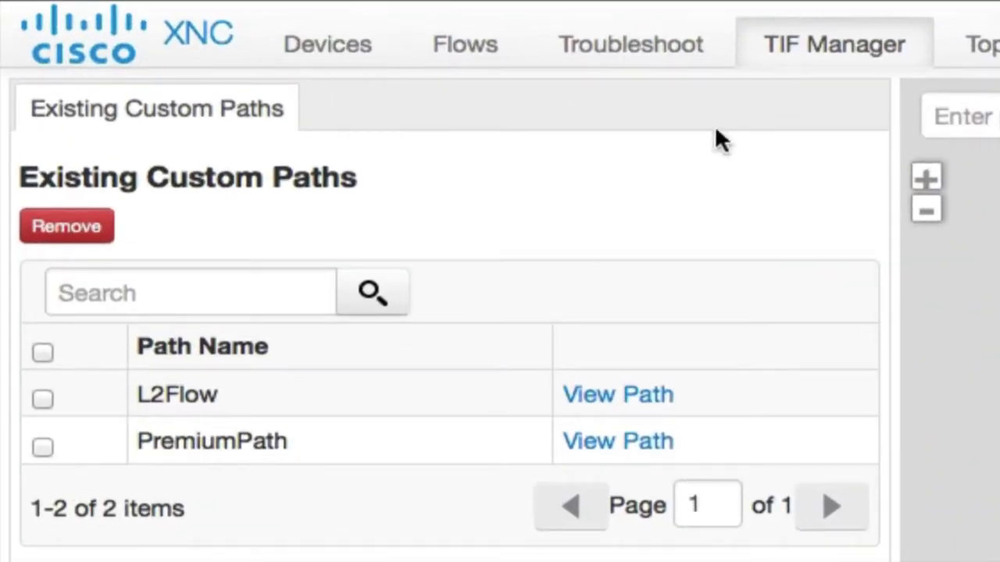
Open the policy analyzer for the PremiumTrafficEng policy in the troubleshooting view and examine its forward flows.
click(638, 62)
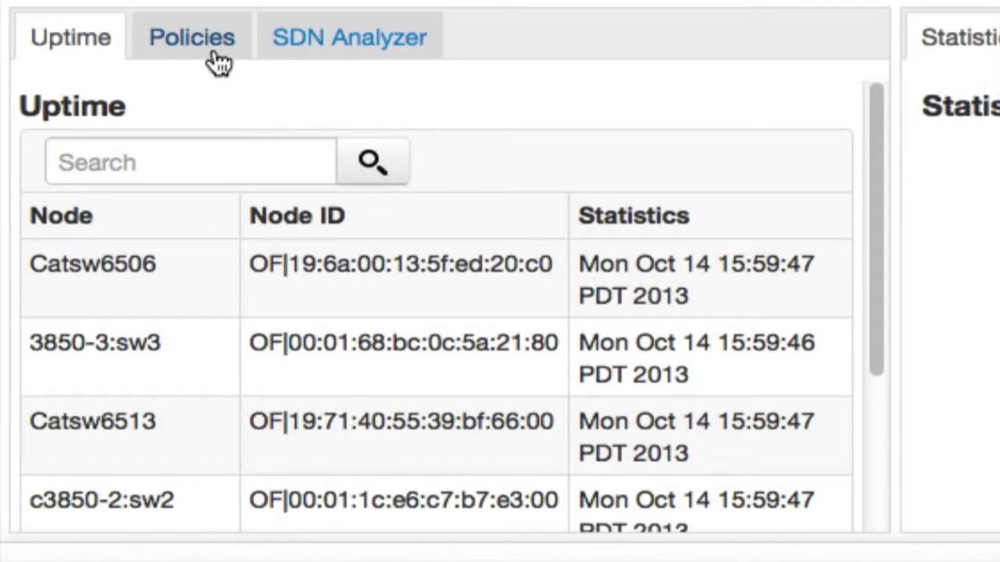
click(212, 55)
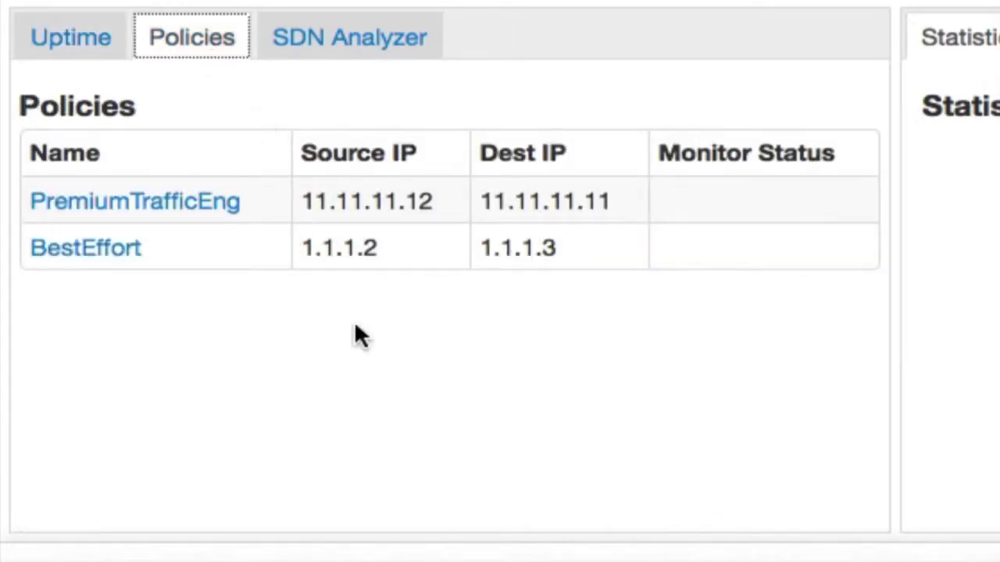
click(201, 215)
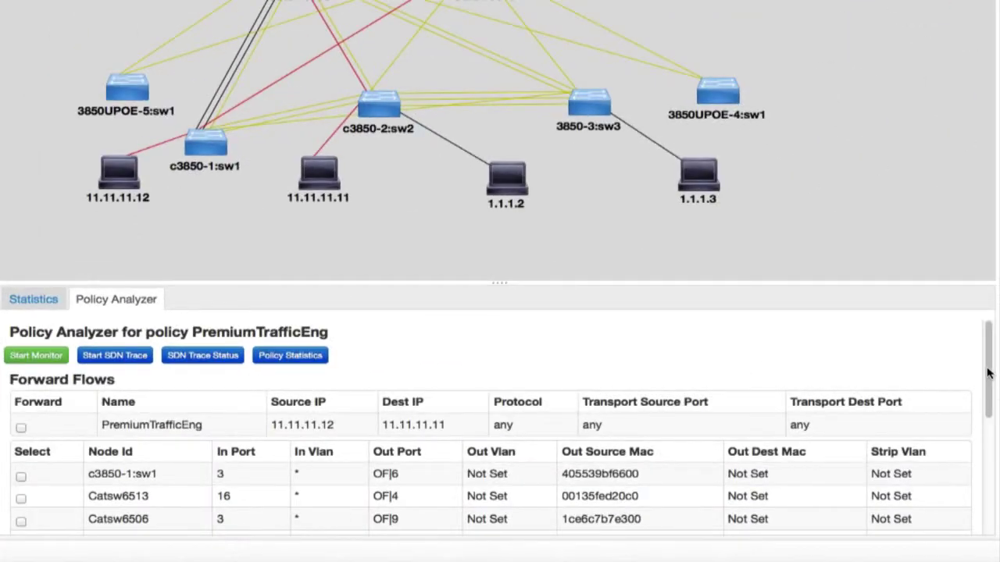
drag(988, 377, 982, 346)
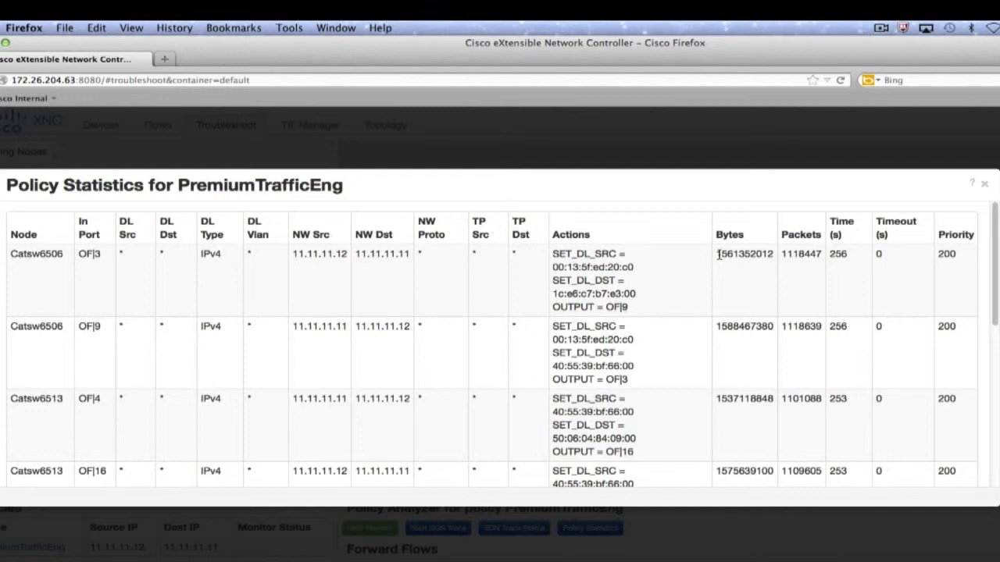
Examine PremiumTrafficEng's policy statistics for all switches, highlighting the byte count of Catsw6506's OF|9 flow, and close the statistics.
drag(770, 326, 717, 328)
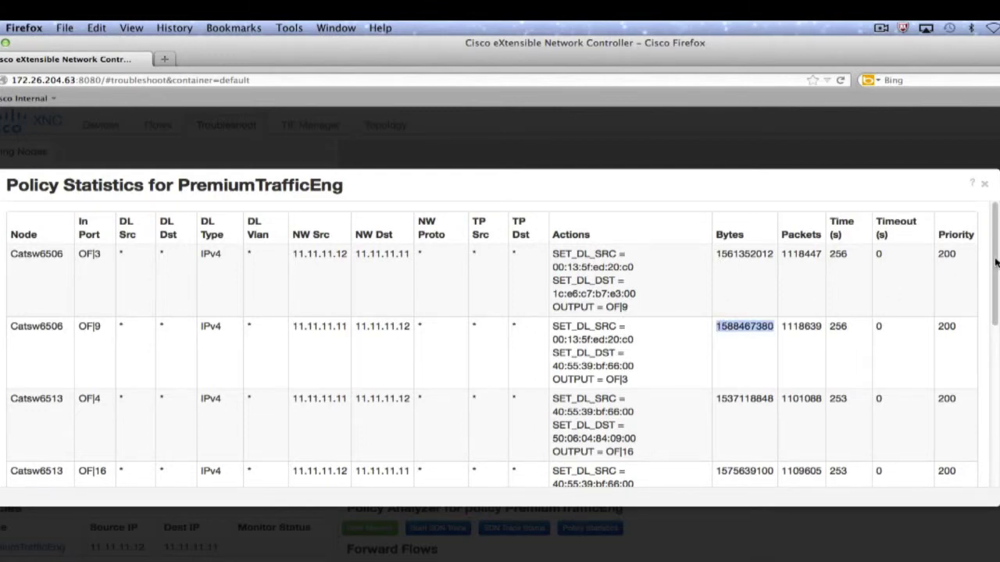
drag(995, 262, 994, 279)
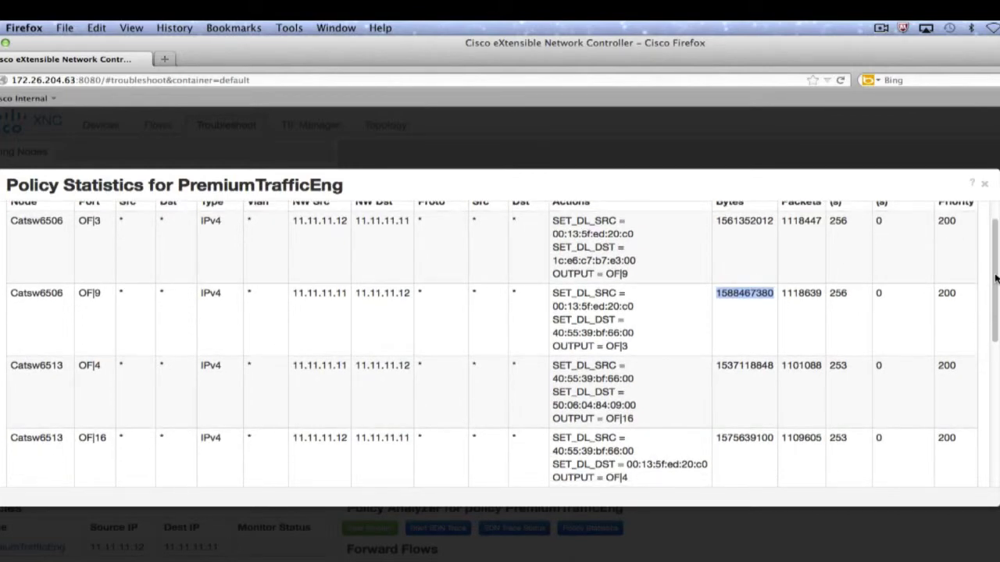
drag(994, 279, 995, 421)
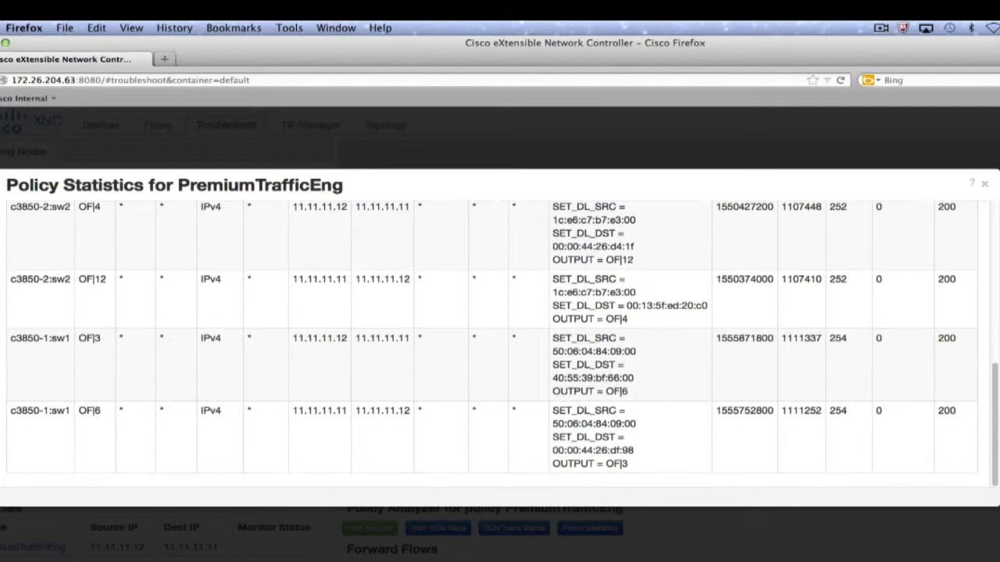
click(985, 185)
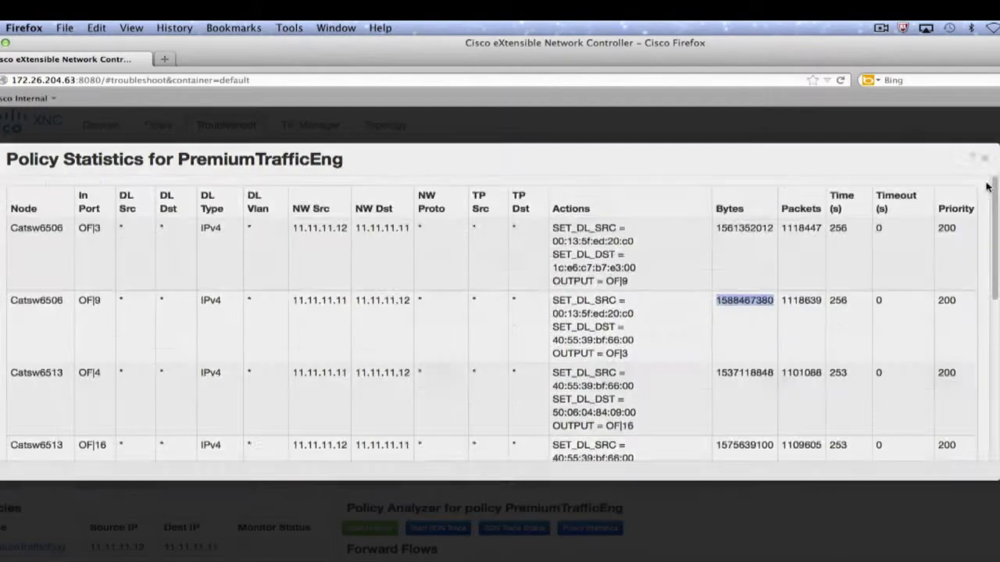
click(985, 160)
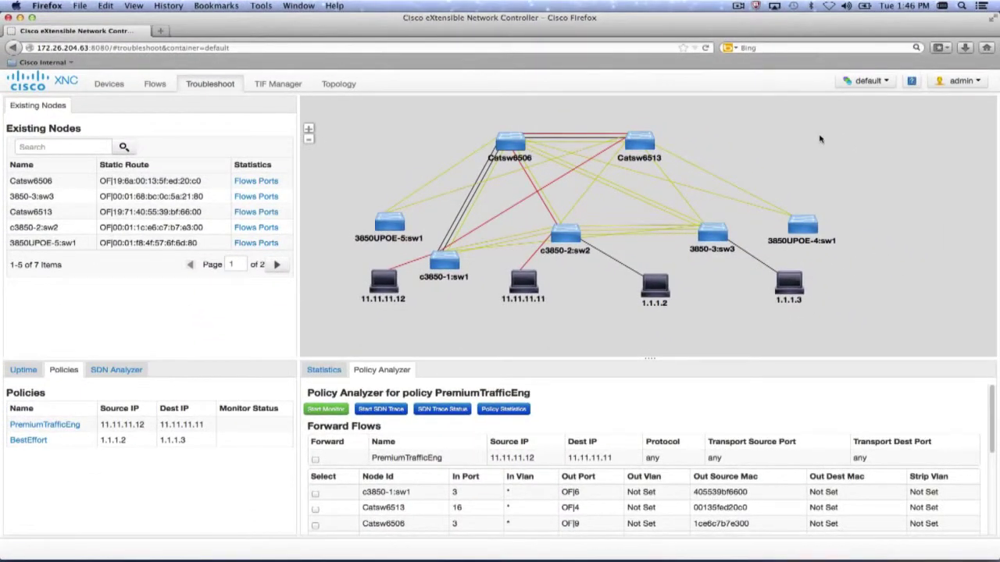